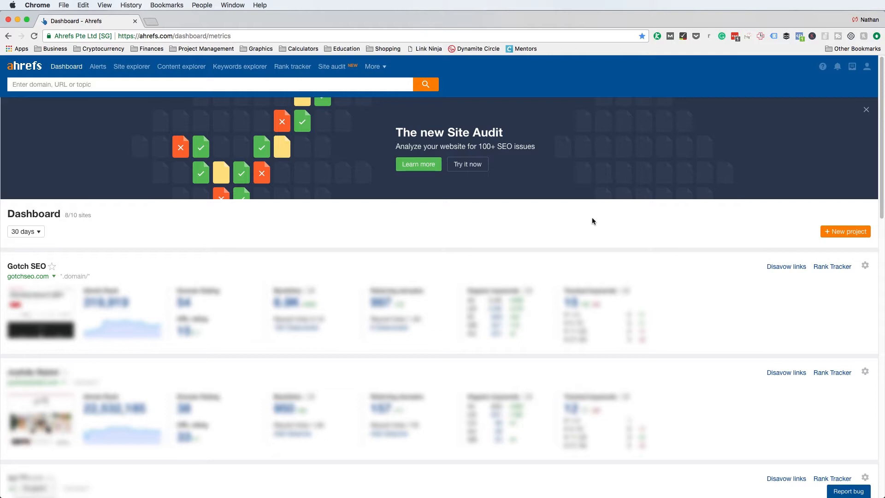
# Step: Create a new project for the domain greatist.com/ with the project name Greatist and continue to its keyword setup
pyautogui.click(832, 232)
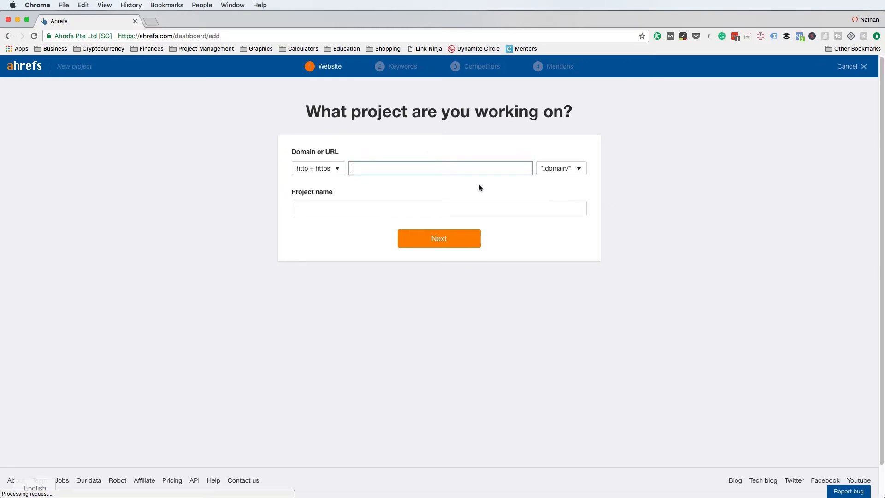
pyautogui.write('greatist.com/')
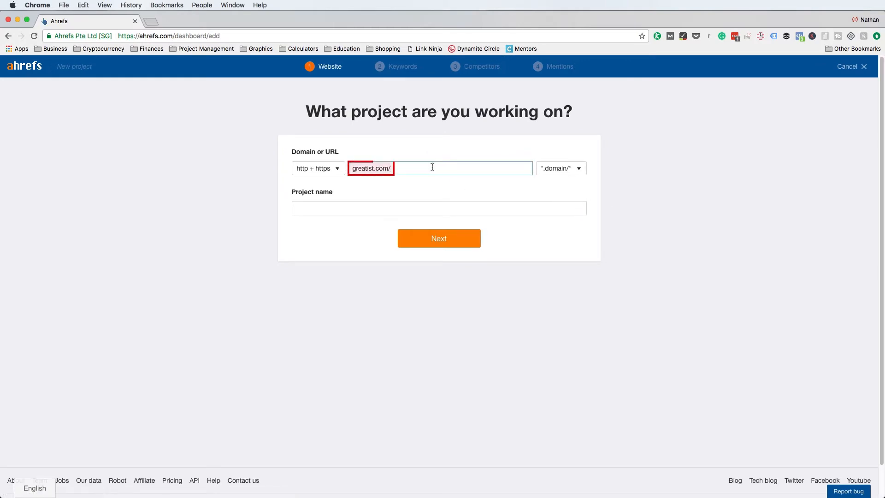
pyautogui.moveTo(484, 209); pyautogui.dragTo(320, 209)
pyautogui.press('BackSpace')
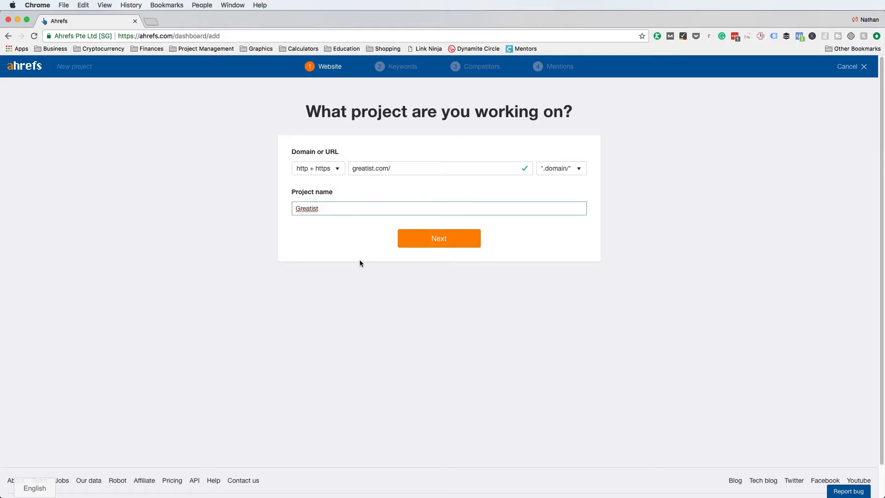
pyautogui.click(440, 239)
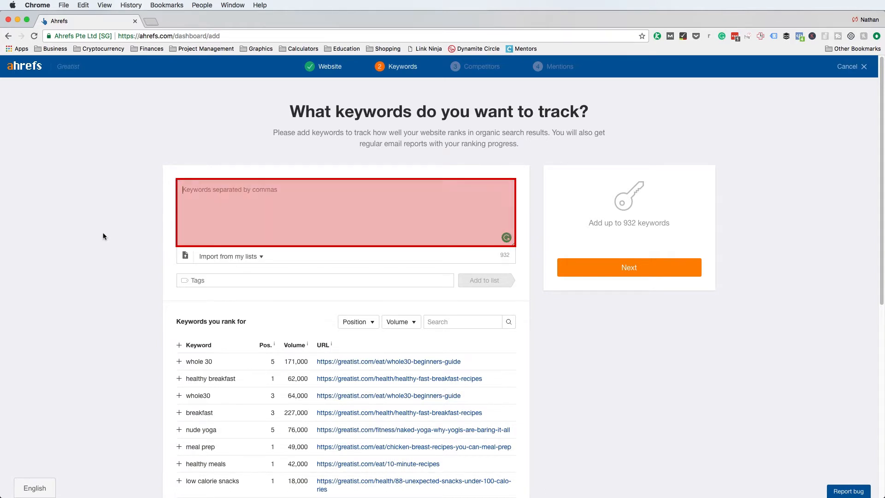
# Step: Add the keywords health, weightlifting and fasting to the project's list of keywords to track
pyautogui.click(227, 185)
pyautogui.write('health')
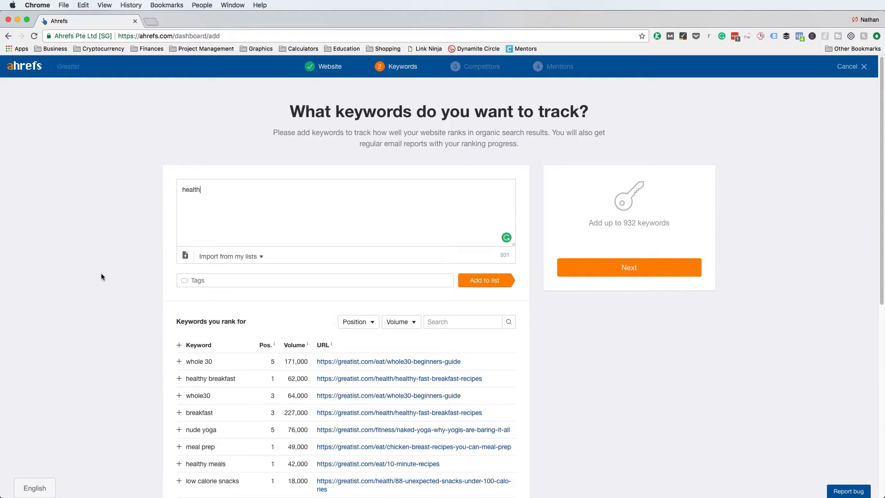
pyautogui.scroll(-5, 104, 273)
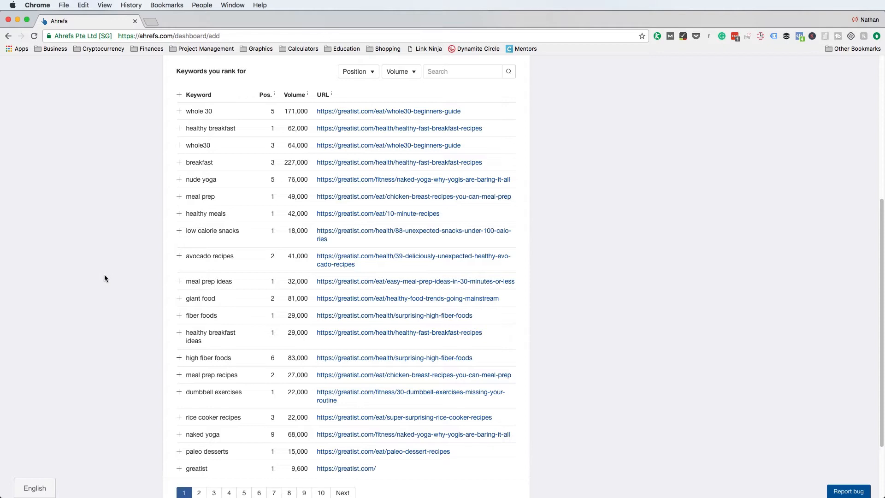
pyautogui.scroll(5, 105, 276)
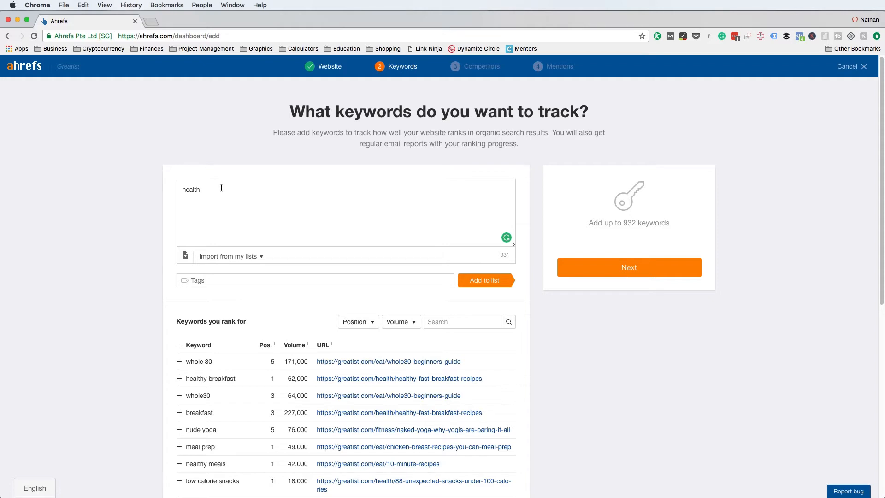
pyautogui.write(',  weightlifting,  fasting')
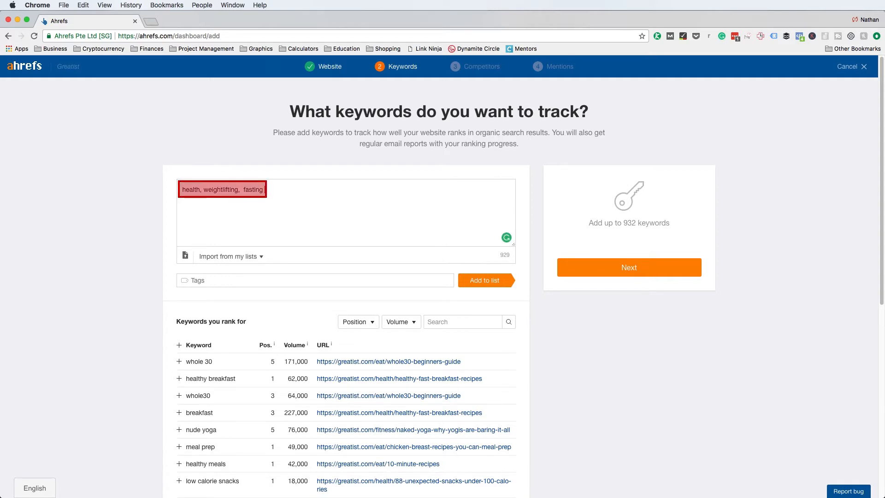
pyautogui.write(',')
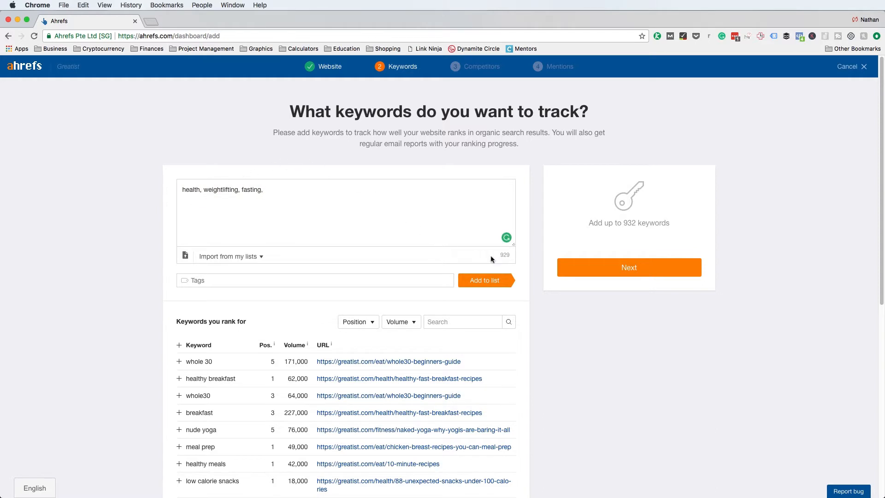
pyautogui.click(492, 286)
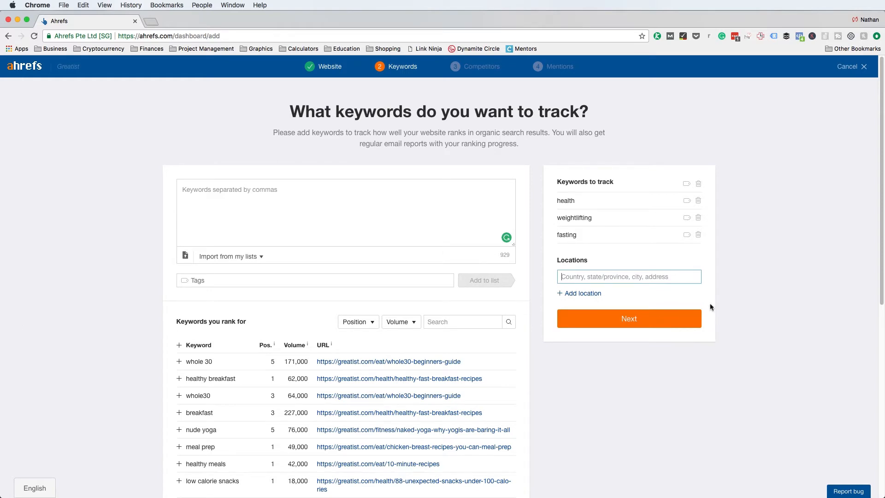
# Step: Set the keyword tracking location to United States (en-US) and continue to the mentions setup without adding competitors
pyautogui.write('United')
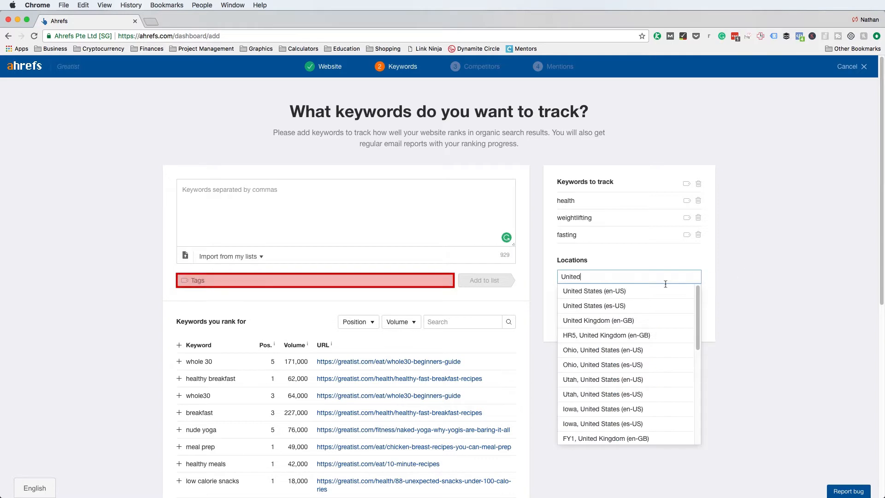
pyautogui.click(648, 288)
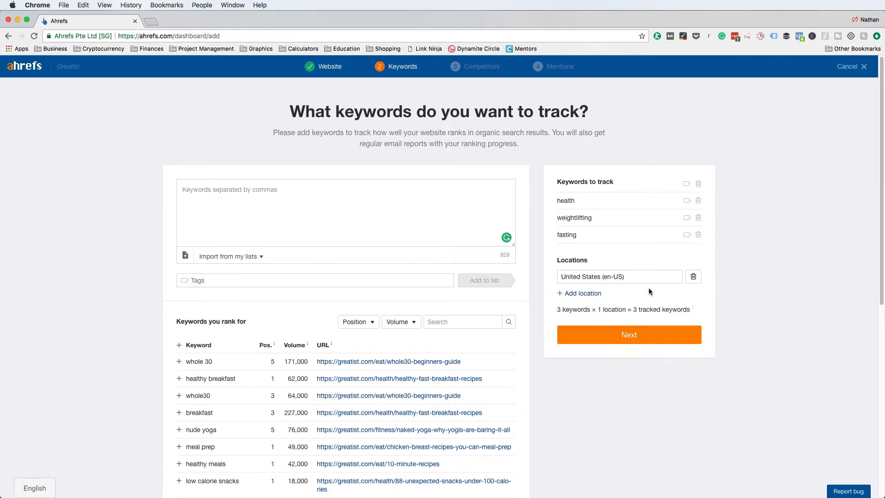
pyautogui.click(675, 336)
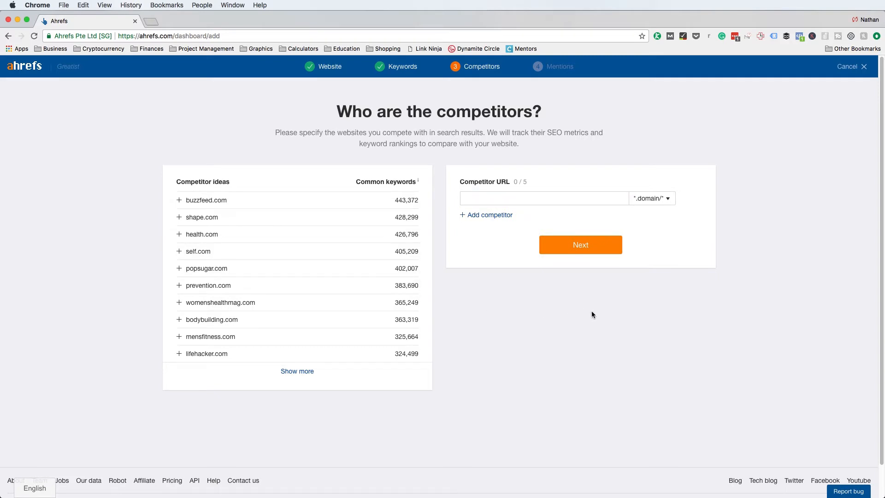
pyautogui.click(594, 255)
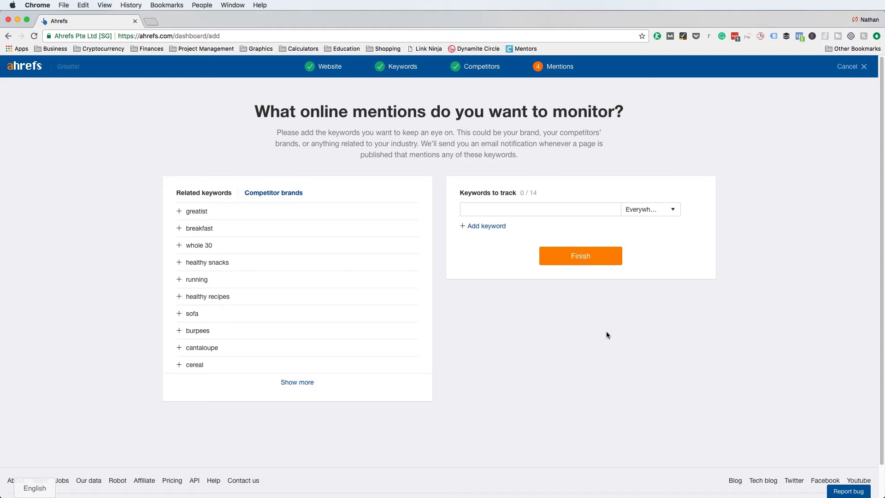
# Step: Monitor mentions of greatist and greatist.com everywhere, and finish creating the project
pyautogui.click(184, 213)
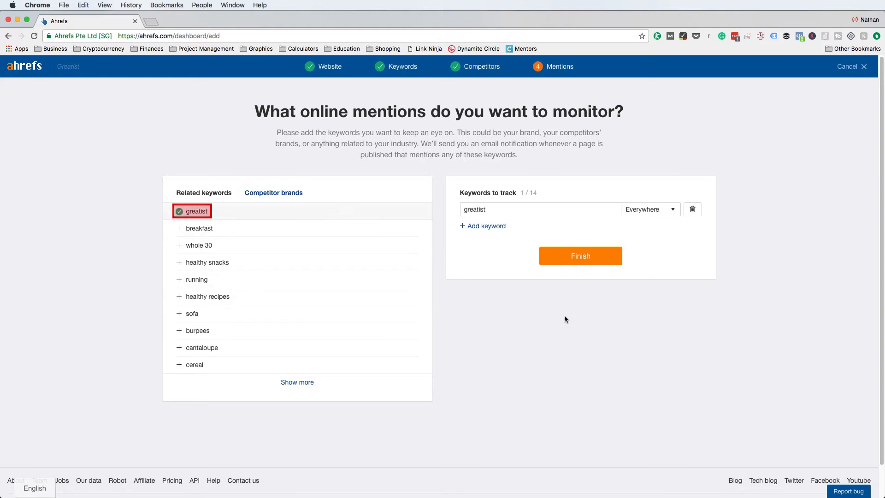
pyautogui.click(480, 227)
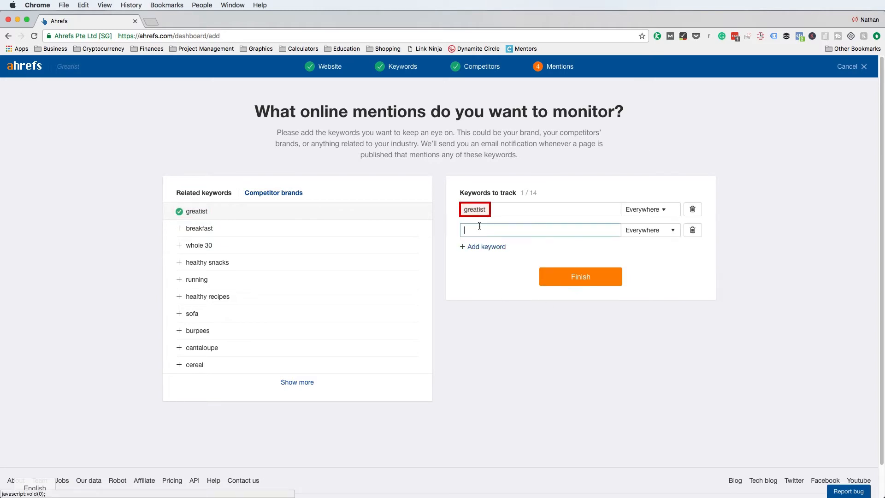
pyautogui.write('greatist.com')
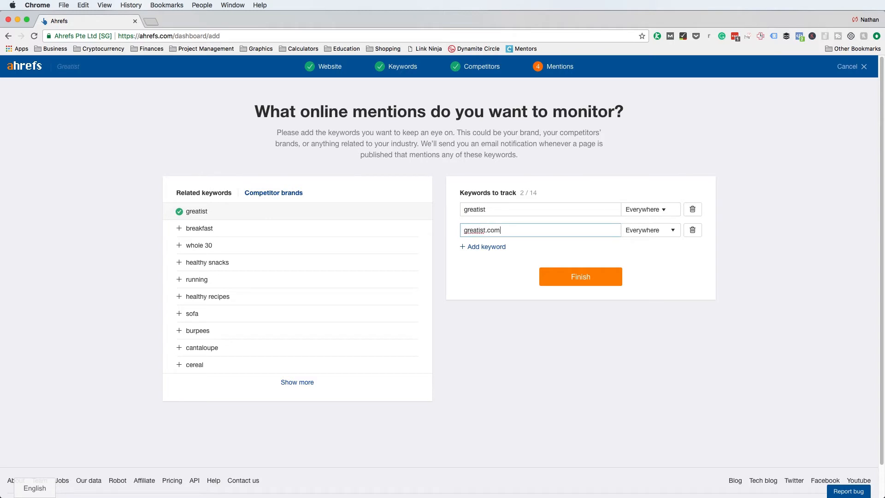
pyautogui.click(547, 360)
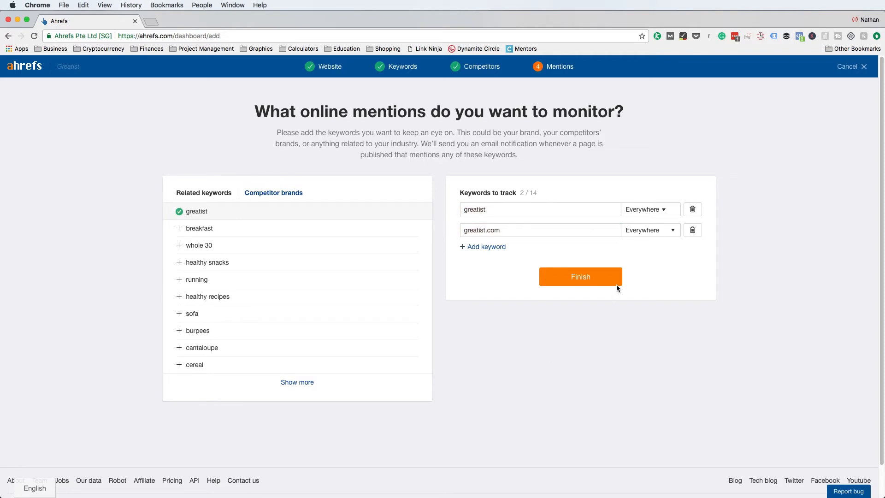
pyautogui.click(581, 277)
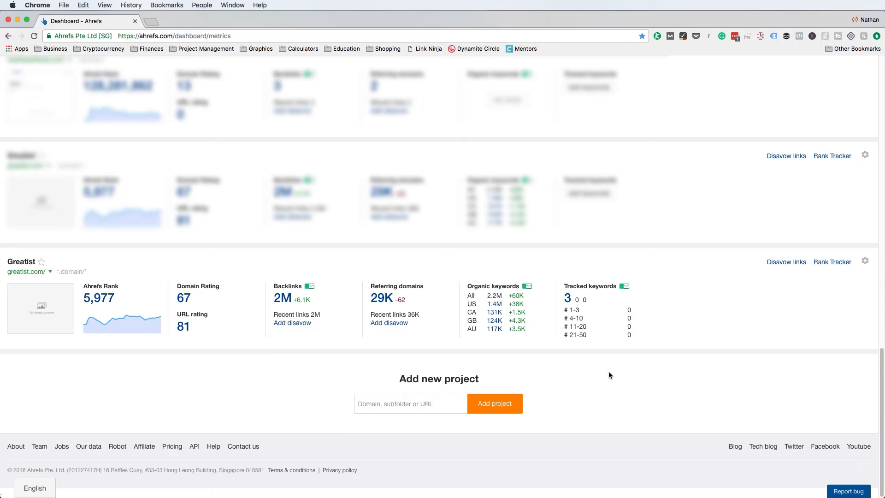
# Step: Open the Greatist project's tracked keywords in Rank Tracker in a separate browser tab
pyautogui.moveTo(510, 324)
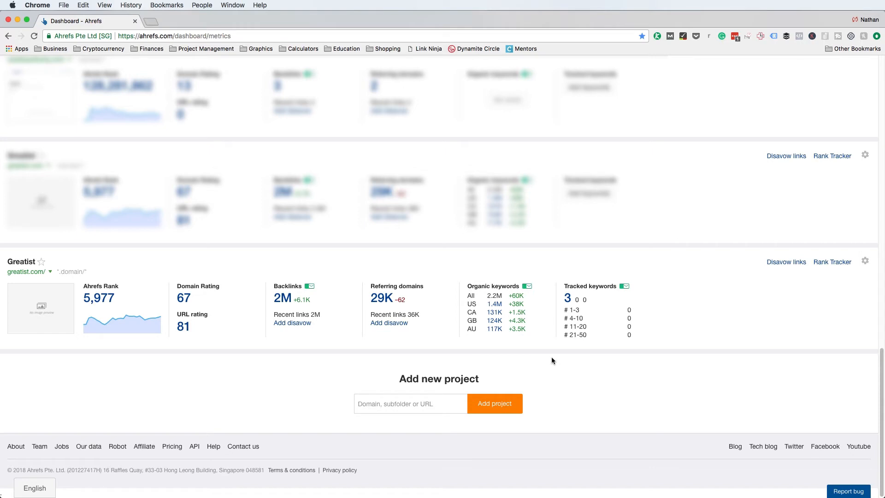
pyautogui.keyDown('super'); pyautogui.click(570, 301); pyautogui.keyUp('super')
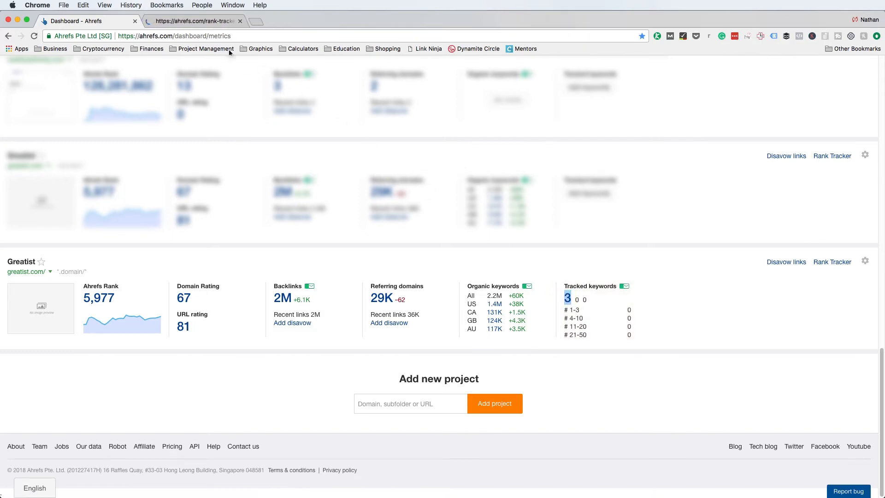
pyautogui.click(205, 22)
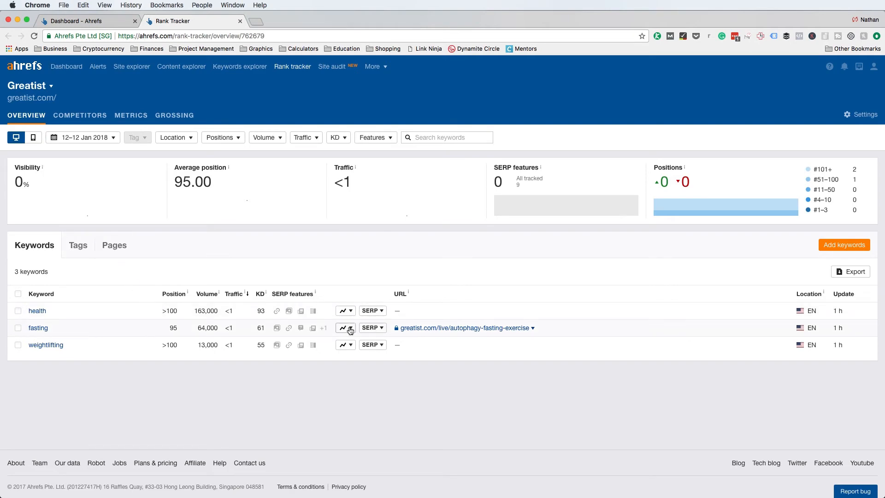
# Step: Examine the search results ranking for the tracked keyword fasting, and collapse them again
pyautogui.click(371, 328)
pyautogui.scroll(-3, 397, 357)
pyautogui.scroll(-2, 405, 343)
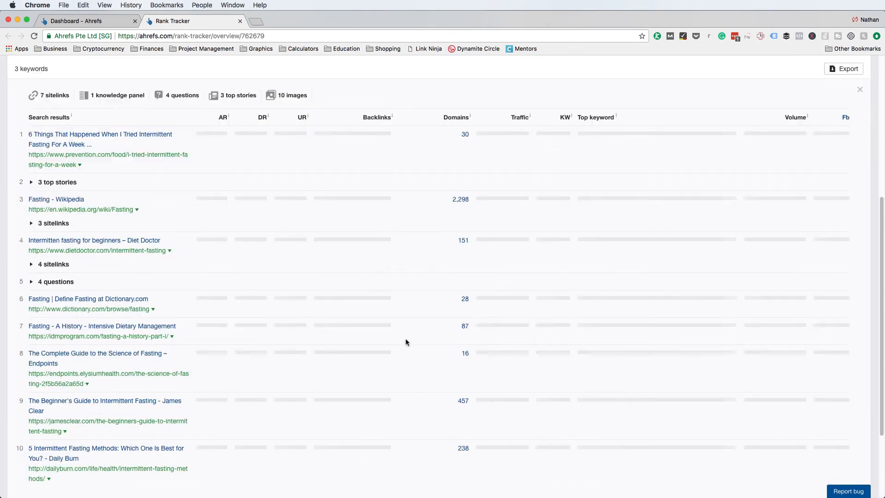
pyautogui.scroll(4, 405, 339)
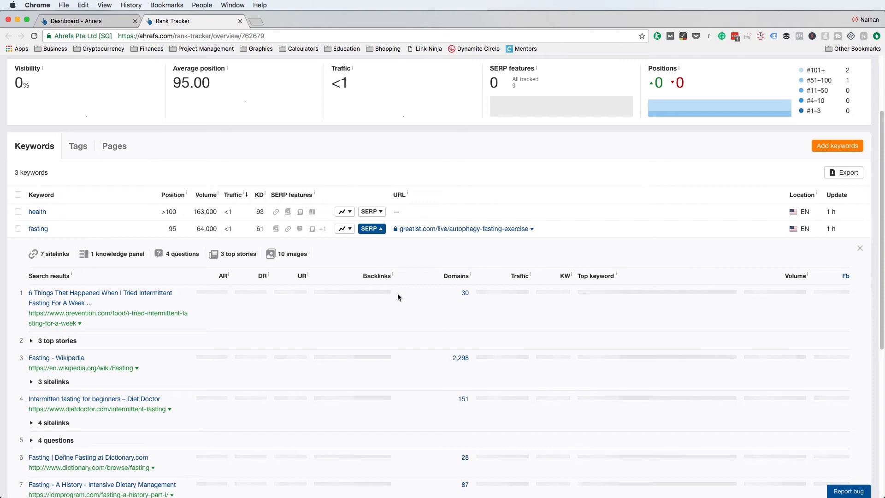
pyautogui.scroll(-2, 415, 312)
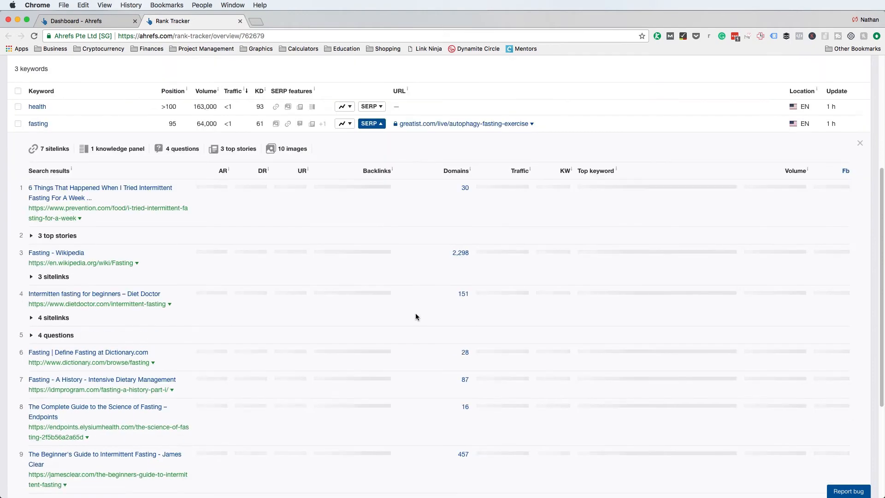
pyautogui.scroll(-3, 415, 317)
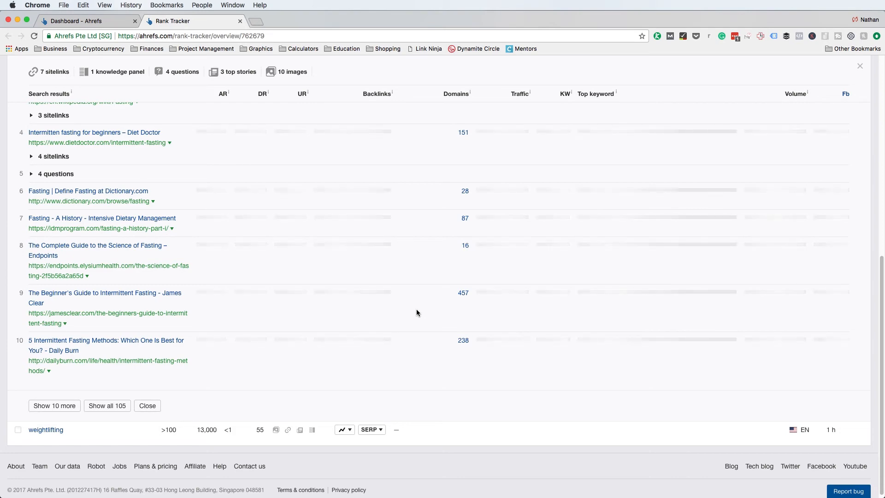
pyautogui.scroll(6, 416, 309)
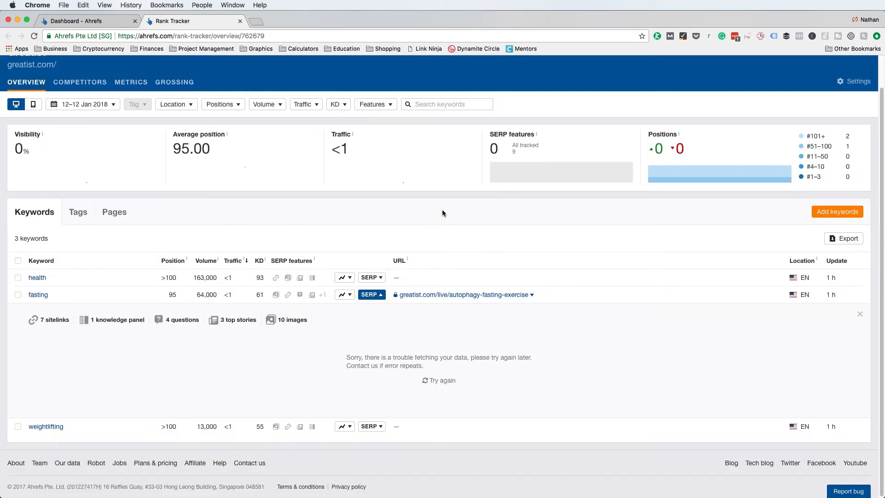
pyautogui.click(374, 294)
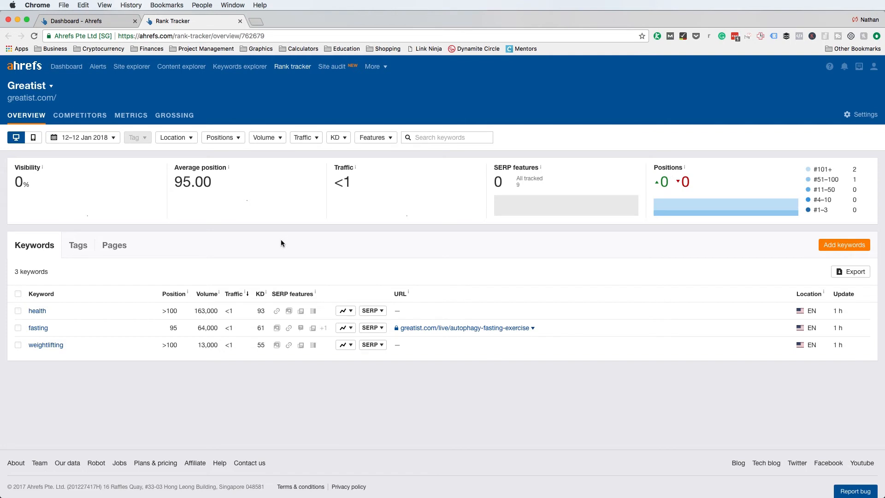
# Step: Return to the dashboard, open the Greatist project in Site Explorer and show its new backlinks report
pyautogui.click(116, 23)
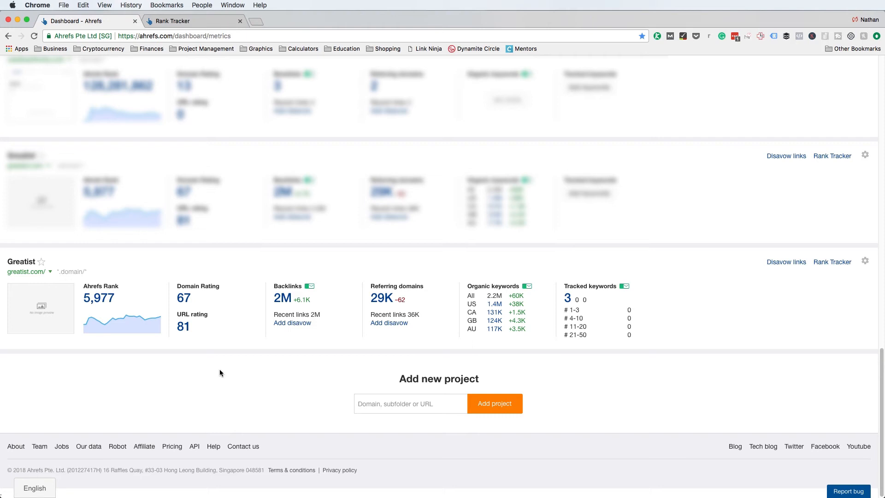
pyautogui.click(27, 263)
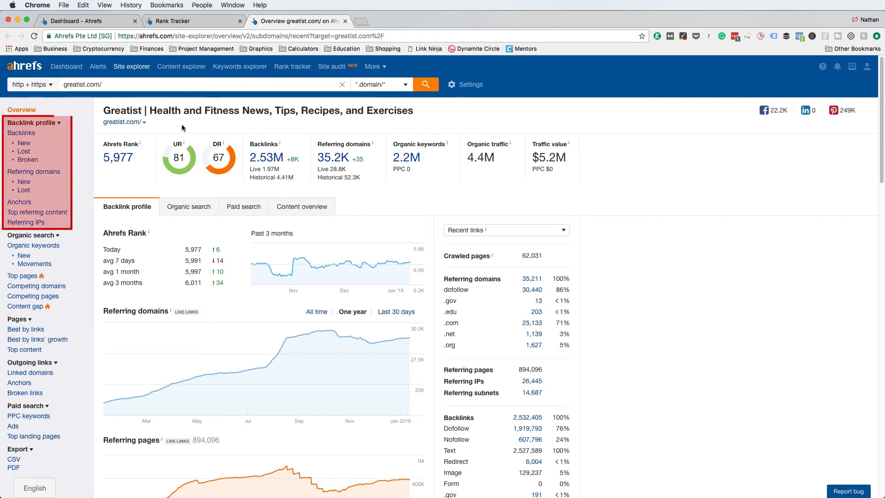
pyautogui.click(24, 145)
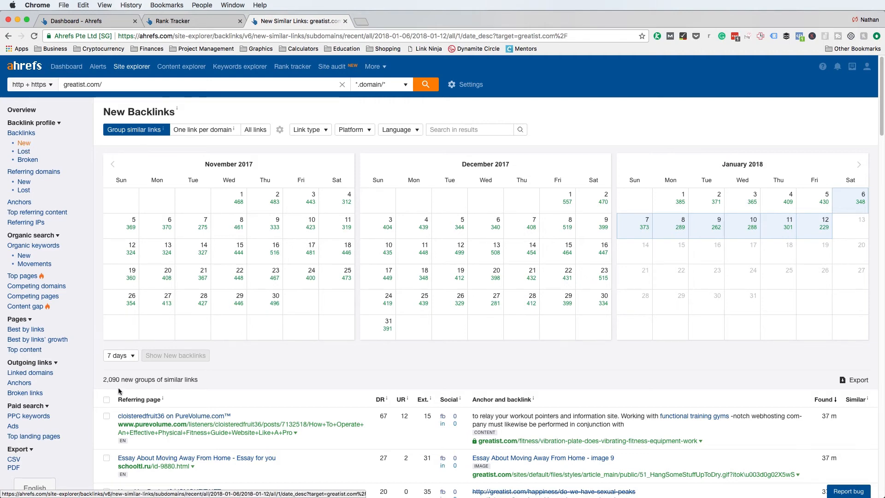
# Step: Look through the new backlinks and filter them by link type to Dofollow
pyautogui.scroll(-5, 339, 366)
pyautogui.scroll(-3, 350, 363)
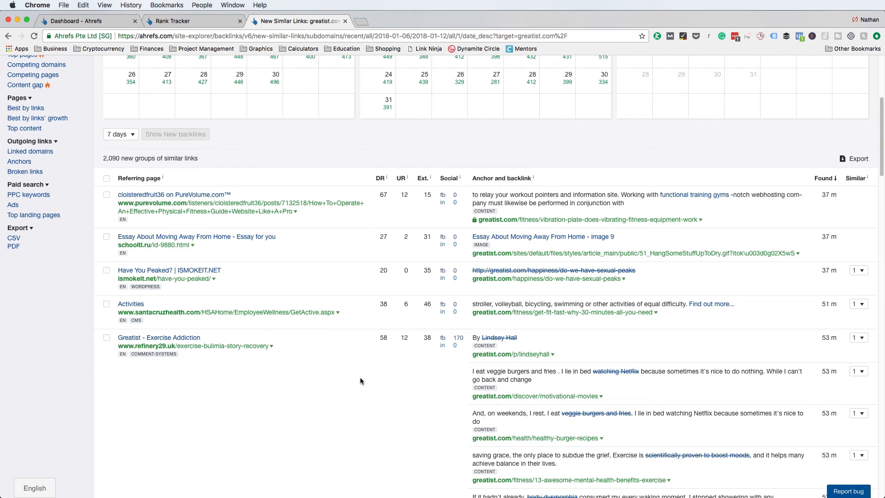
pyautogui.scroll(8, 327, 177)
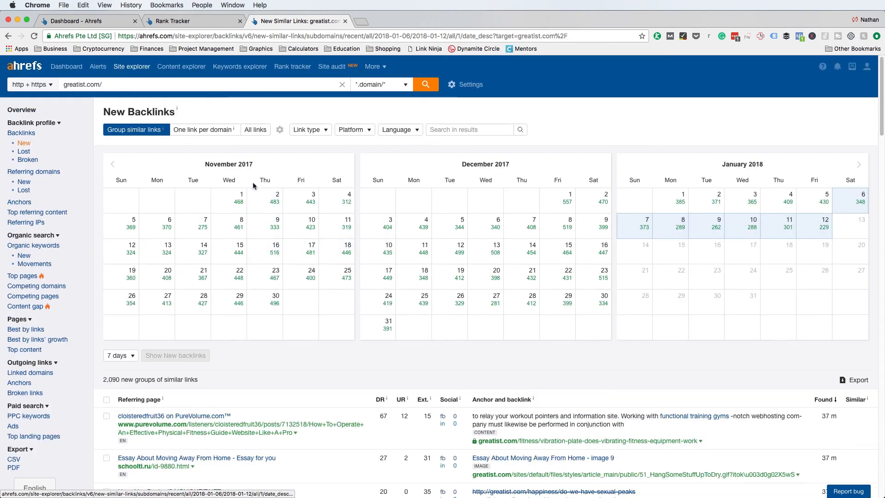
pyautogui.click(326, 131)
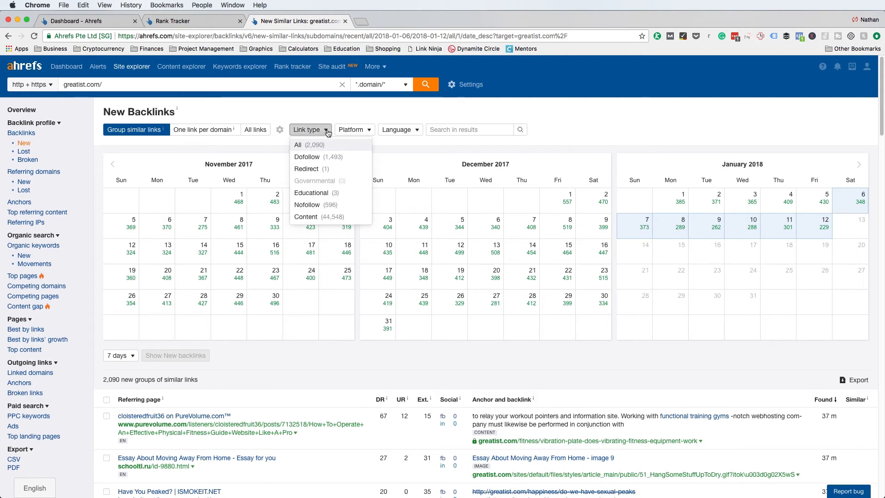
pyautogui.click(340, 158)
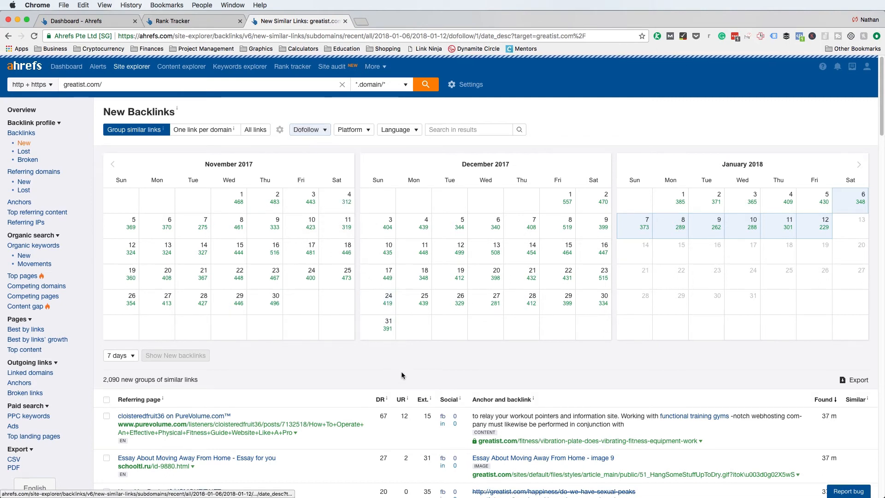
# Step: Look through the dofollow new backlinks list and open the lost backlinks report for greatist.com
pyautogui.scroll(-1, 421, 364)
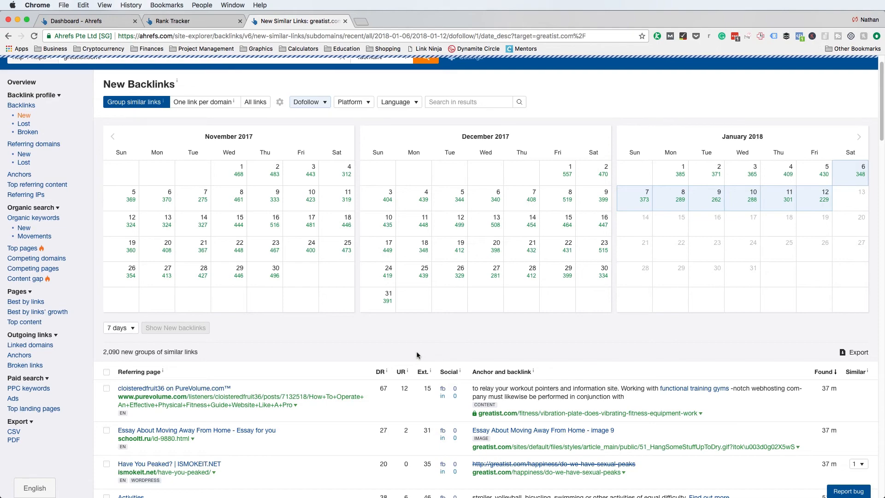
pyautogui.scroll(-2, 428, 318)
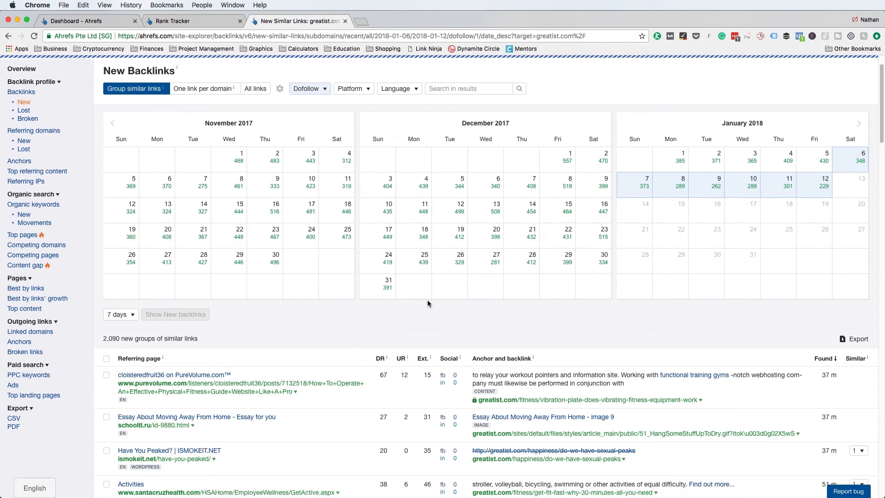
pyautogui.scroll(-5, 423, 290)
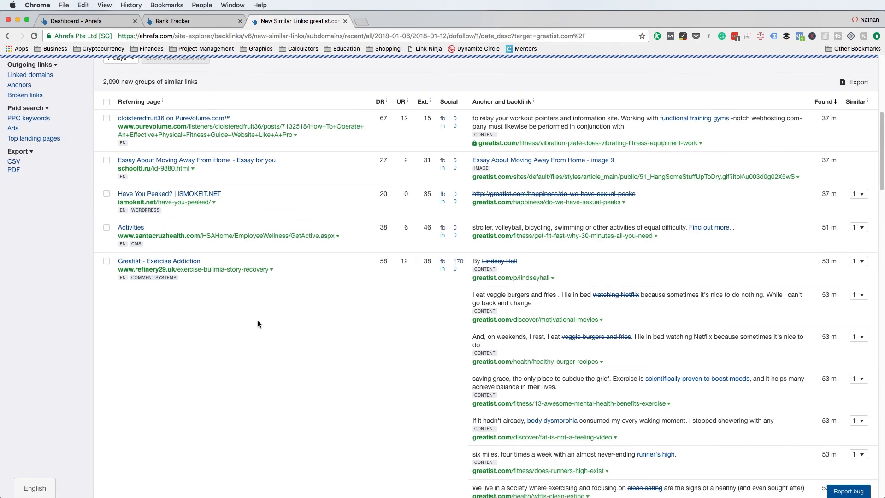
pyautogui.scroll(10, 258, 320)
pyautogui.click(23, 151)
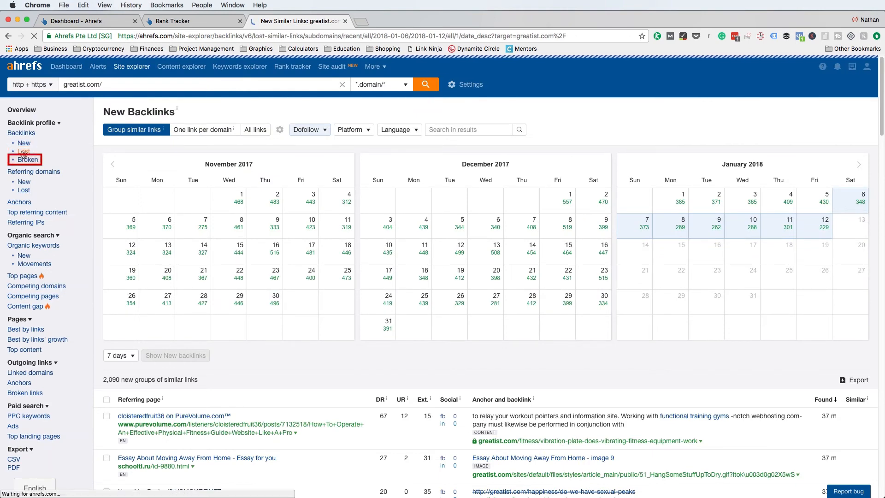
pyautogui.scroll(-1, 344, 333)
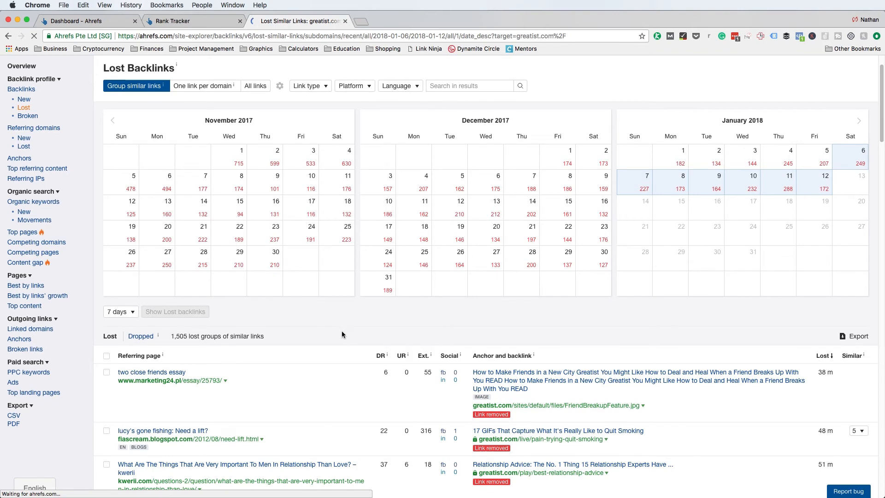
pyautogui.scroll(1, 194, 276)
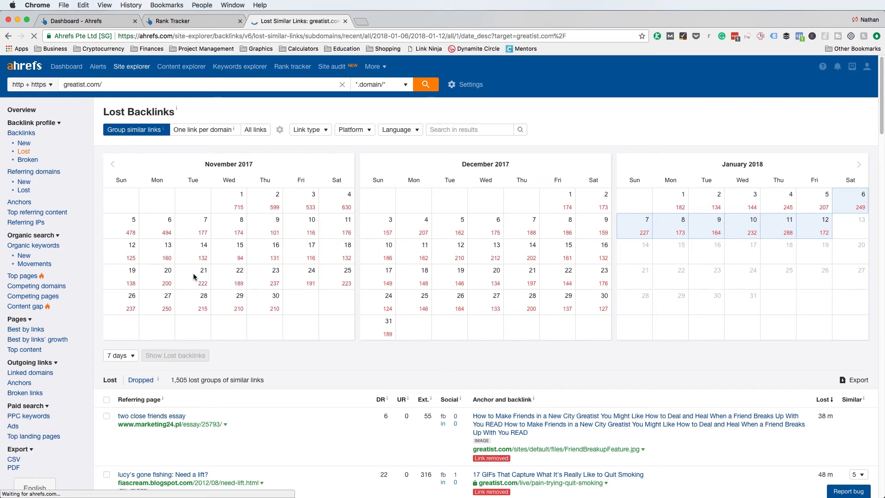
# Step: Open the organic search section of the greatist.com overview and examine its organic traffic and keyword history graphs
pyautogui.click(21, 110)
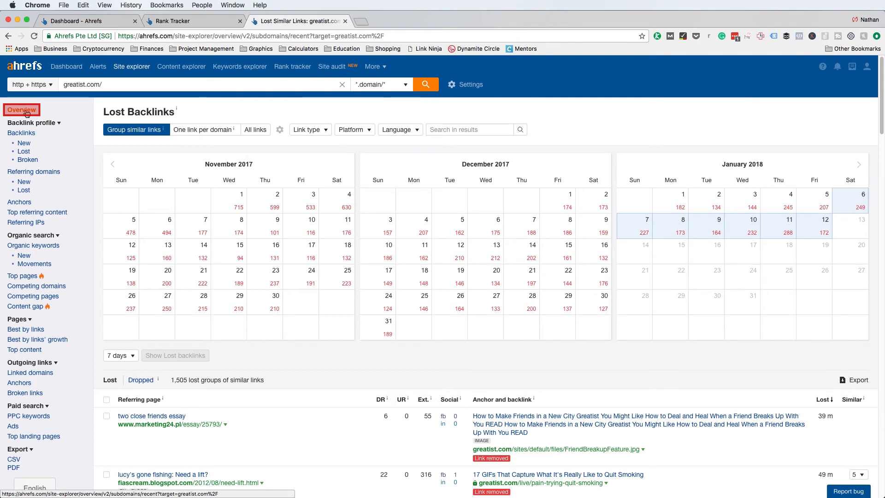
pyautogui.click(199, 210)
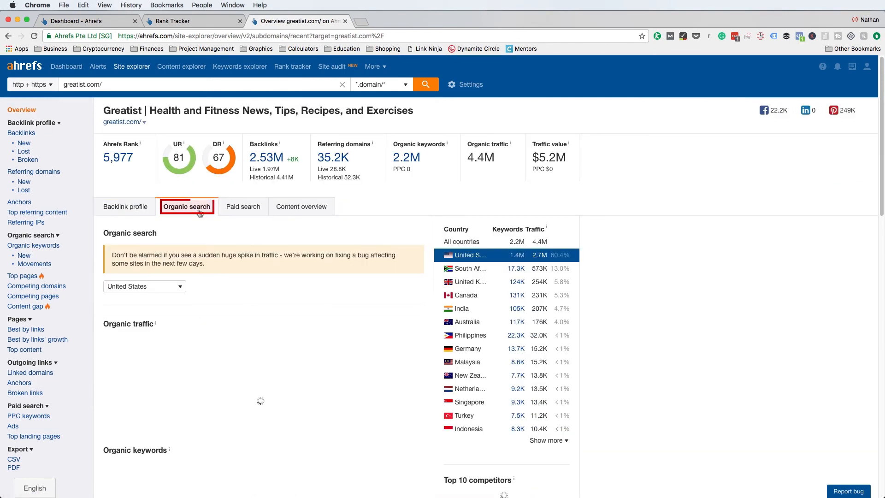
pyautogui.scroll(-6, 356, 262)
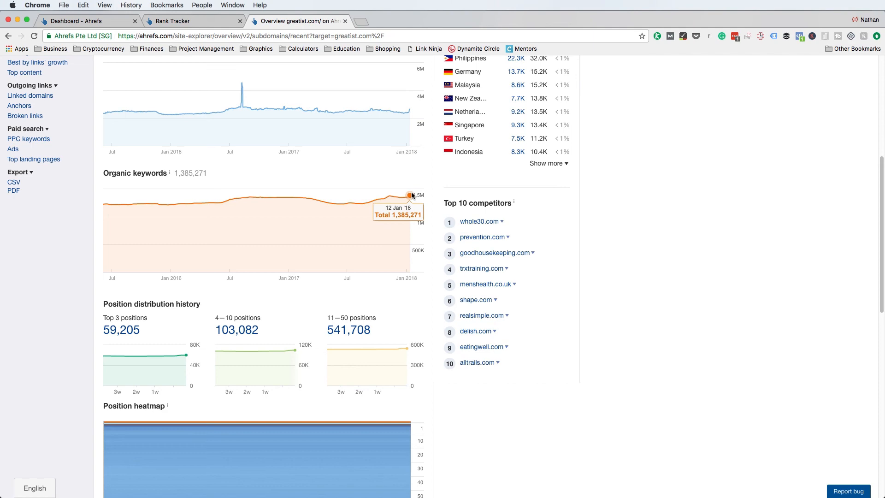
pyautogui.scroll(6, 411, 195)
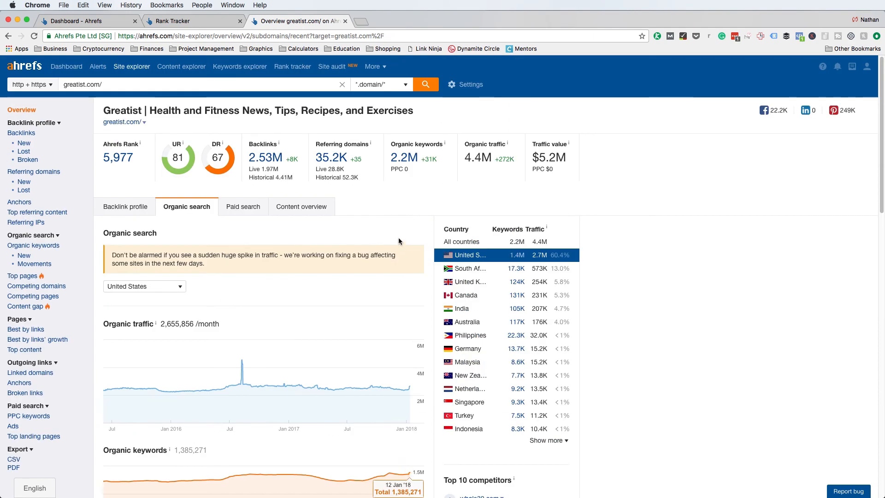